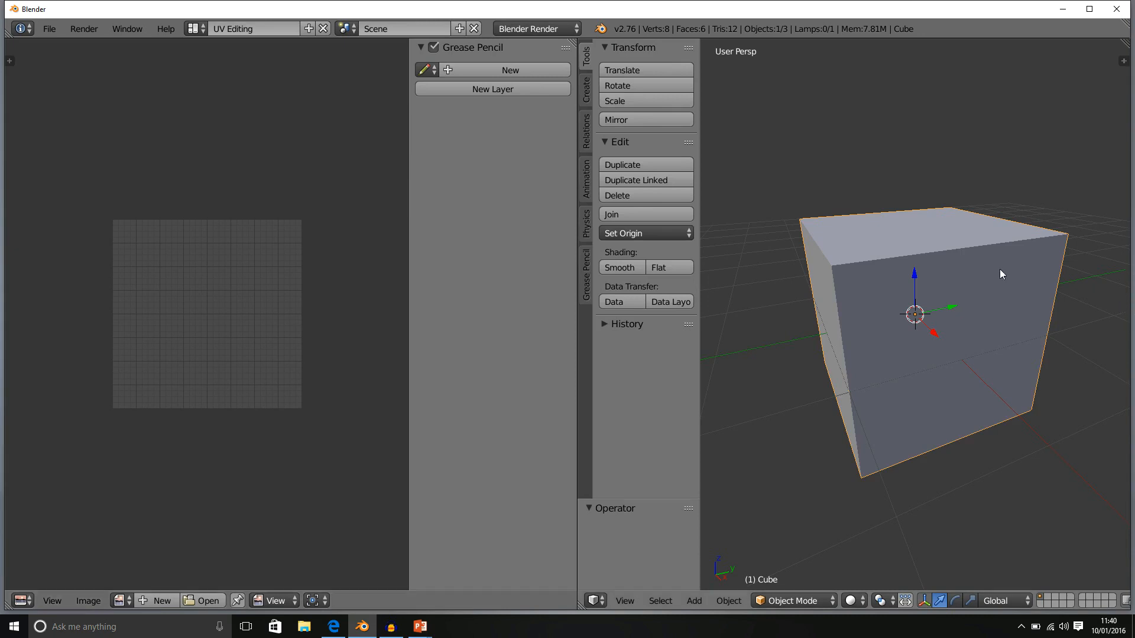
Step: Put the cube in Edit Mode and project all its faces' UVs from the current perspective view with Project From View
key(Tab)
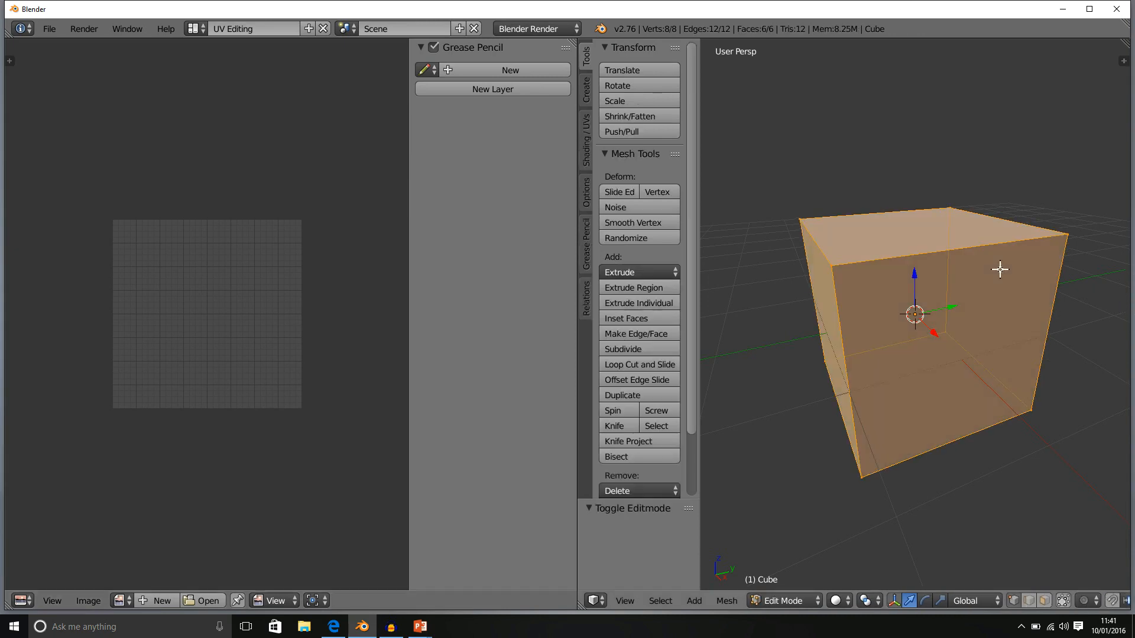
key(u)
key(u)
click(977, 243)
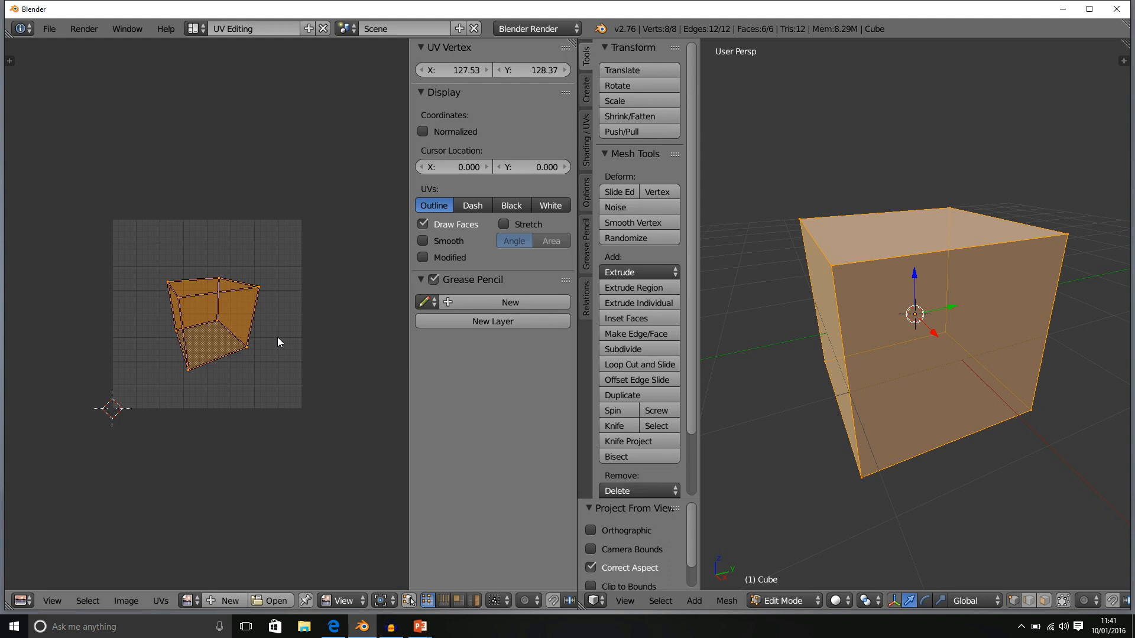
mouse_move(284, 405)
middle_down()
mouse_move(273, 379)
mouse_move(287, 417)
middle_up()
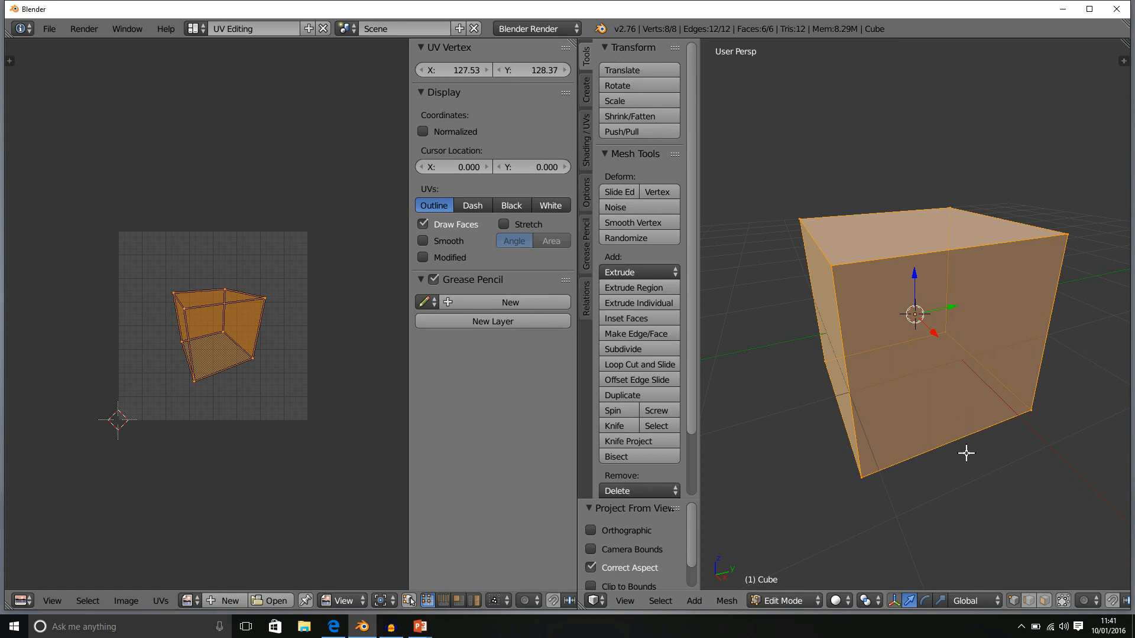
Step: Project the cube's UVs from a viewpoint beneath the cube, looking up at one of its lower corners, with Project From View
middle_drag(1013, 446, 918, 318)
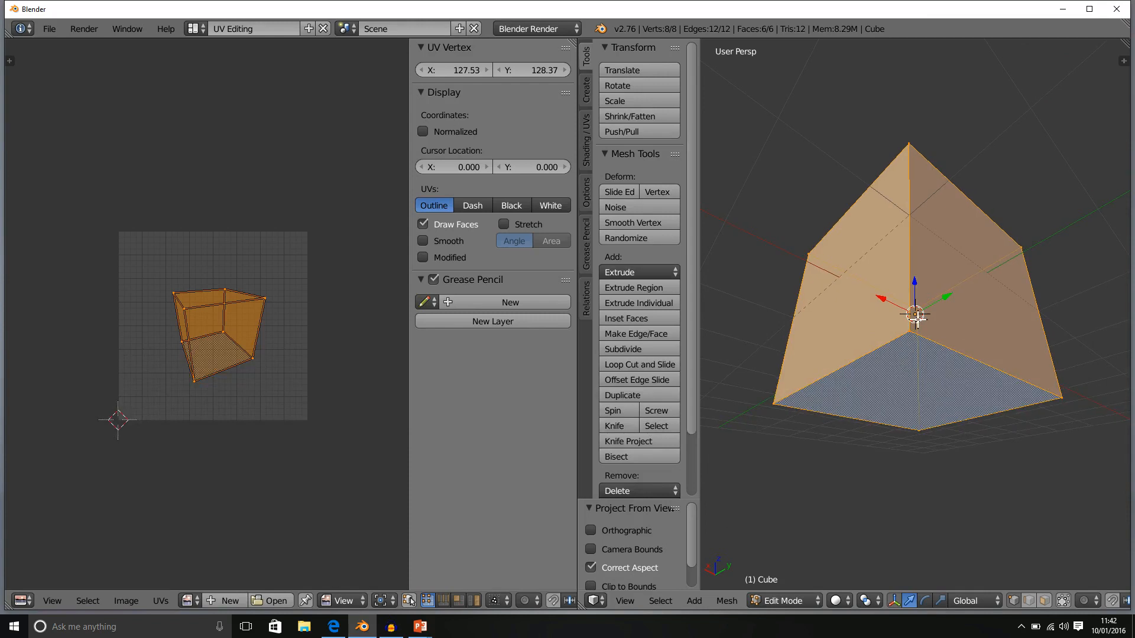
key(u)
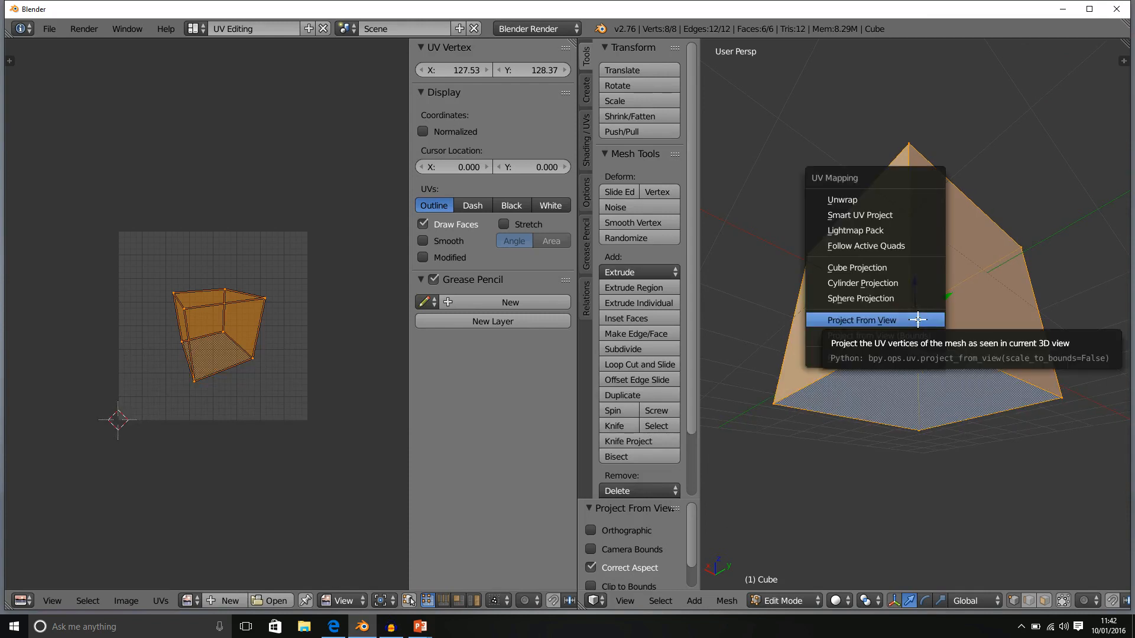
click(916, 316)
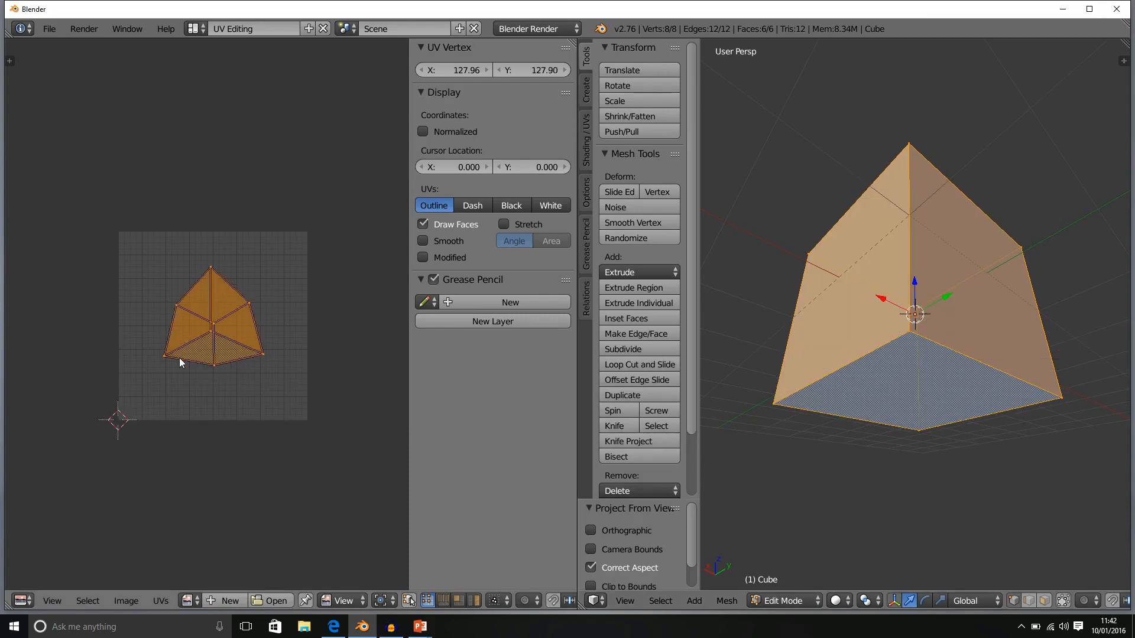
Step: Project the cube's UVs again from an angled perspective view slightly above the cube with Project From View
middle_drag(1021, 339, 832, 423)
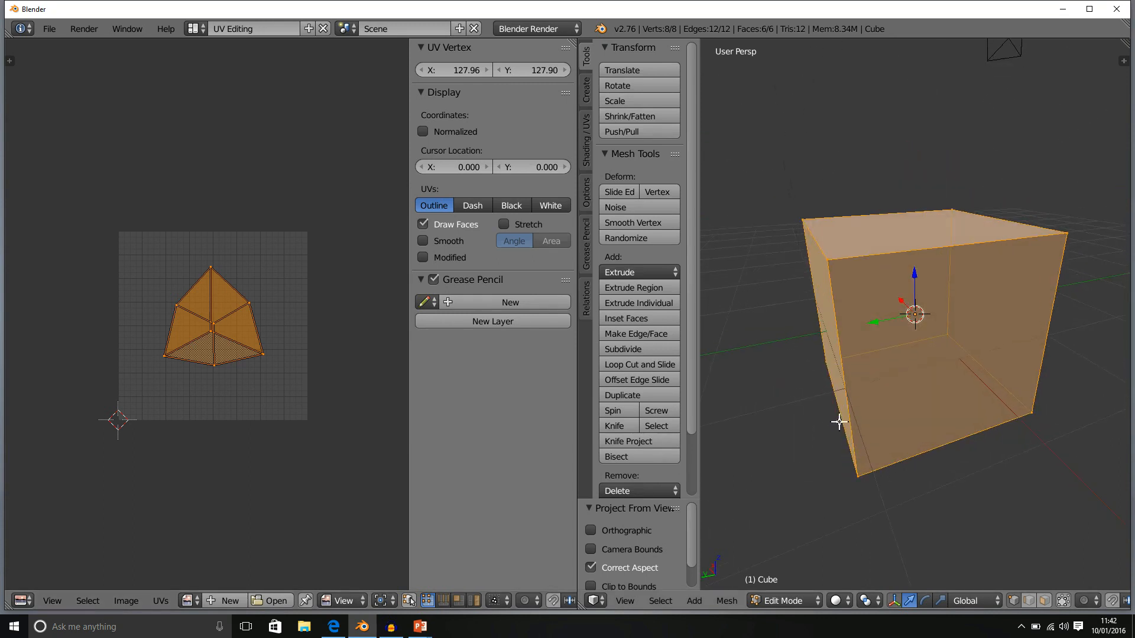
key(u)
click(839, 422)
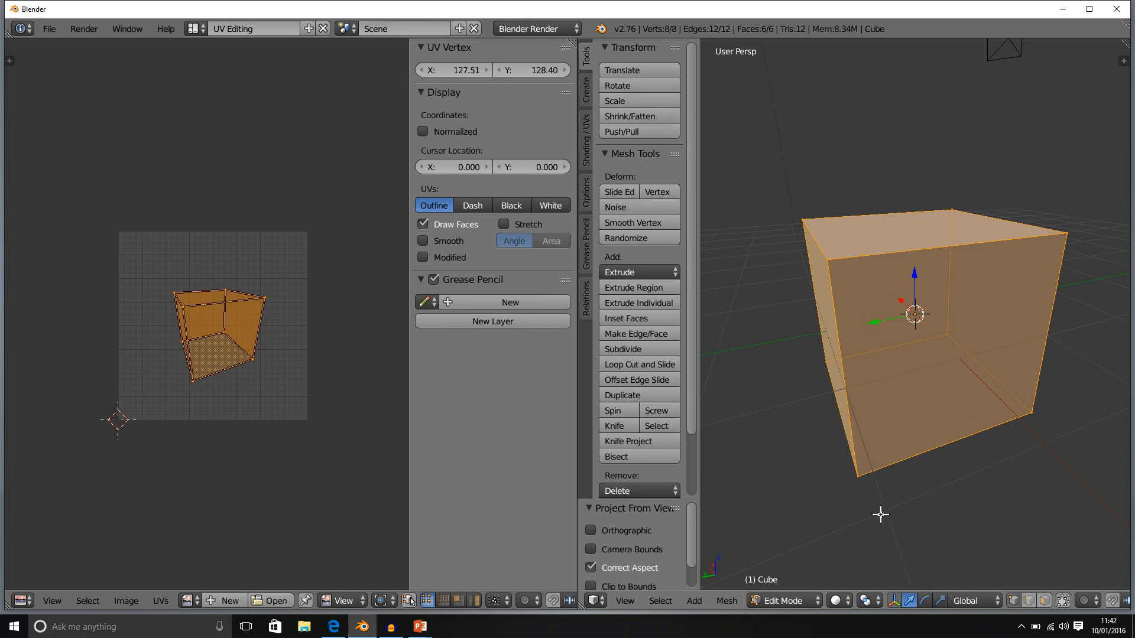
Step: Project the cube's UVs from the angled view with Project from View (Bounds) so they fill the UV area
mouse_move(891, 501)
middle_down()
mouse_move(917, 466)
mouse_move(892, 502)
middle_up()
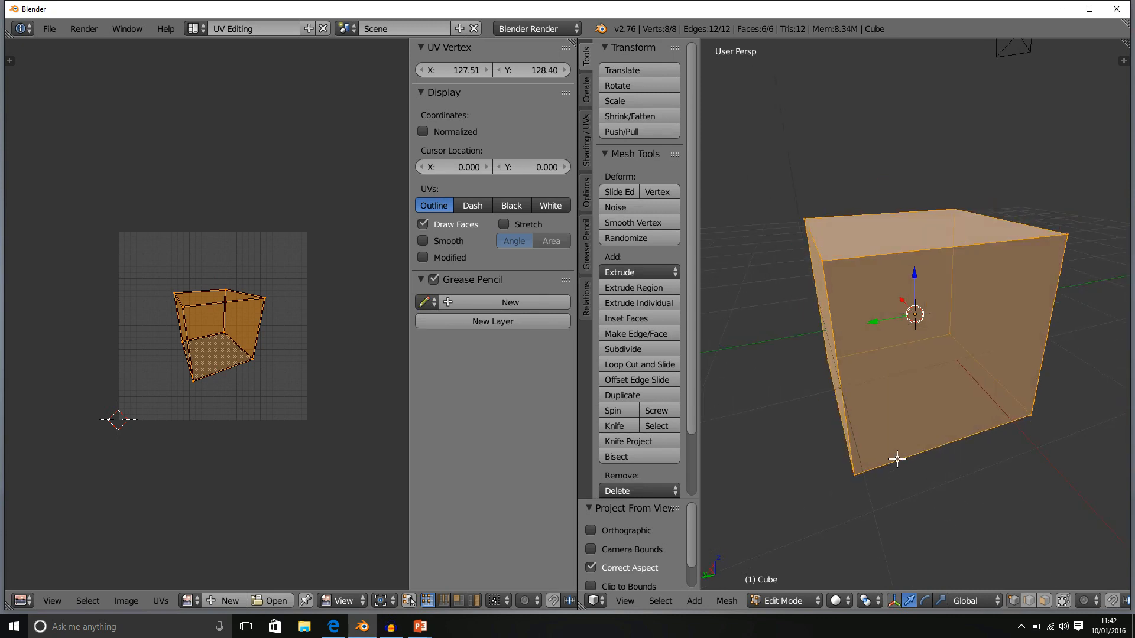
key(u)
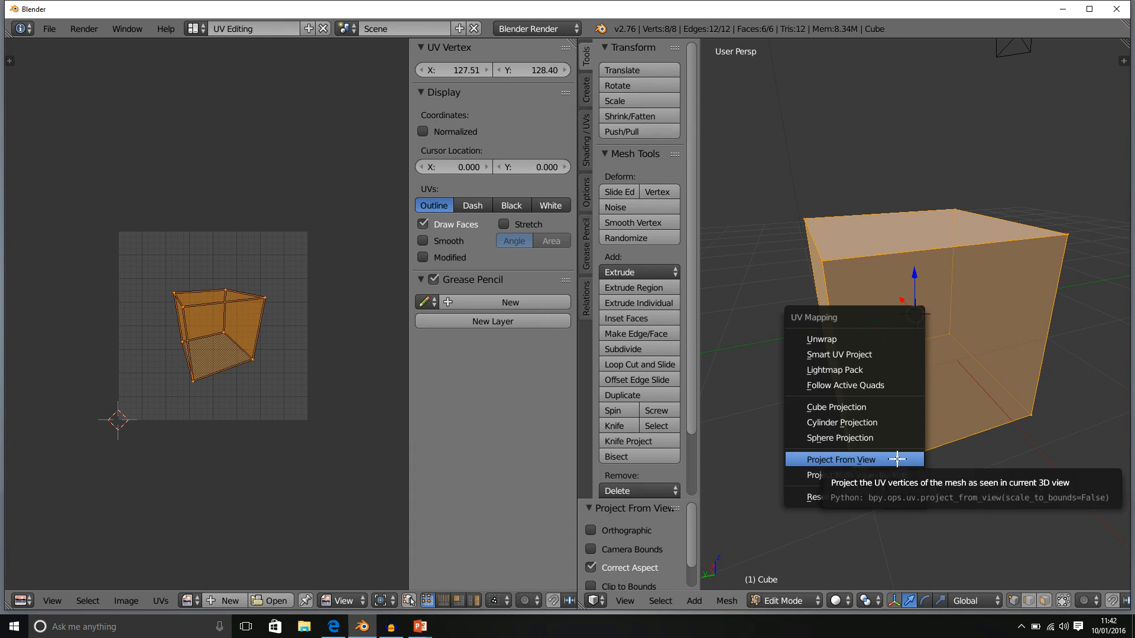
key(u)
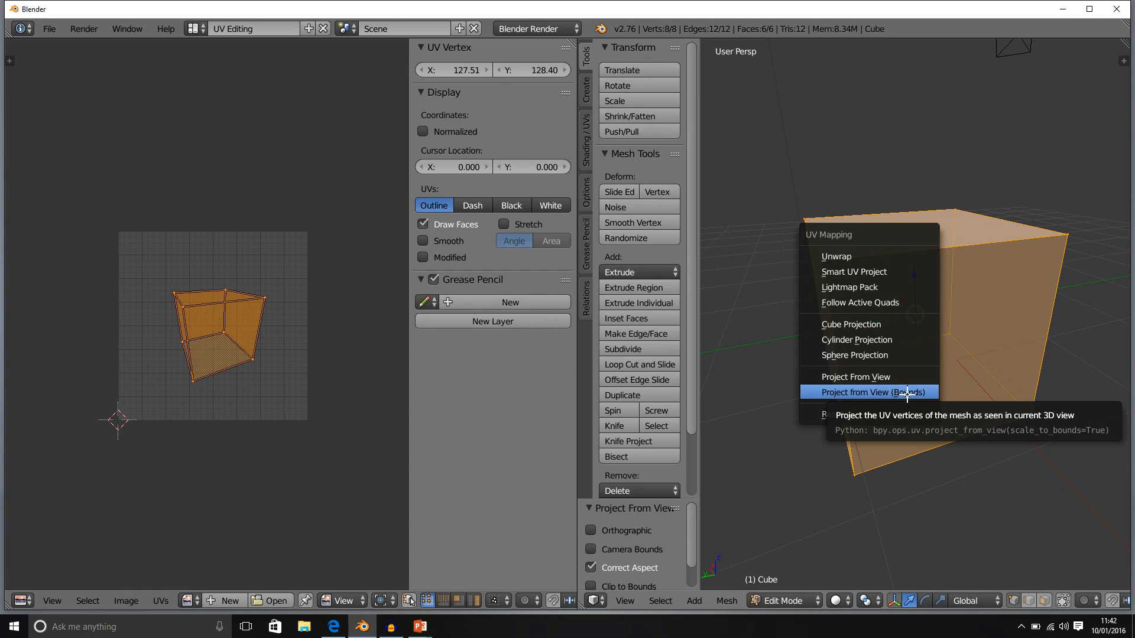
click(919, 393)
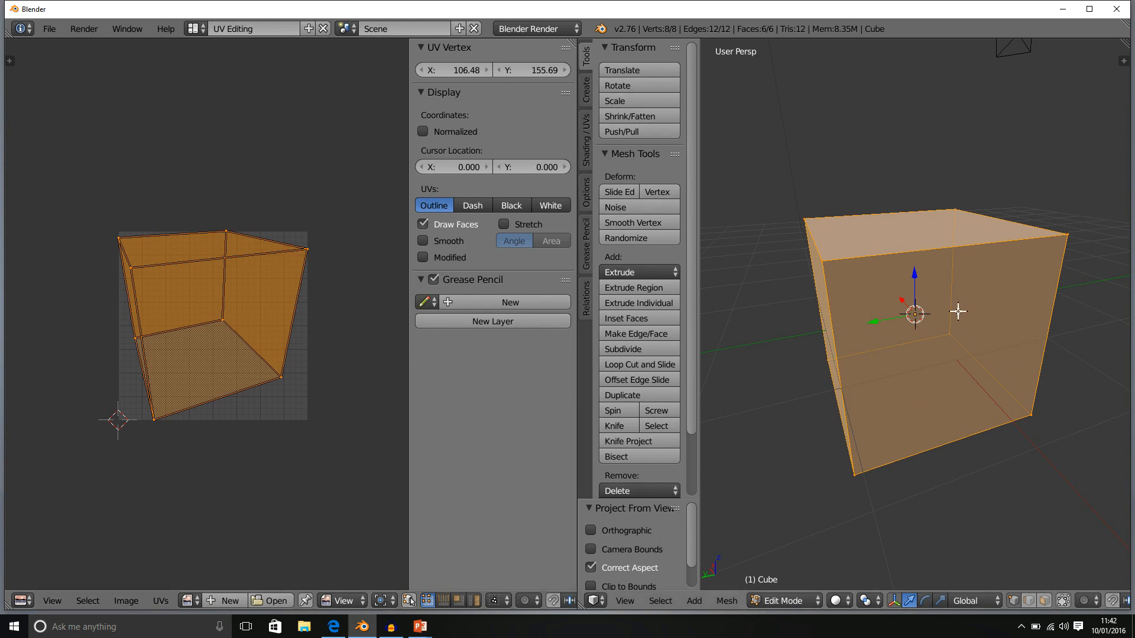
Step: Switch to the front view and project the whole cube's UVs with Project From View
mouse_move(828, 381)
middle_down()
mouse_move(814, 367)
mouse_move(832, 387)
middle_up()
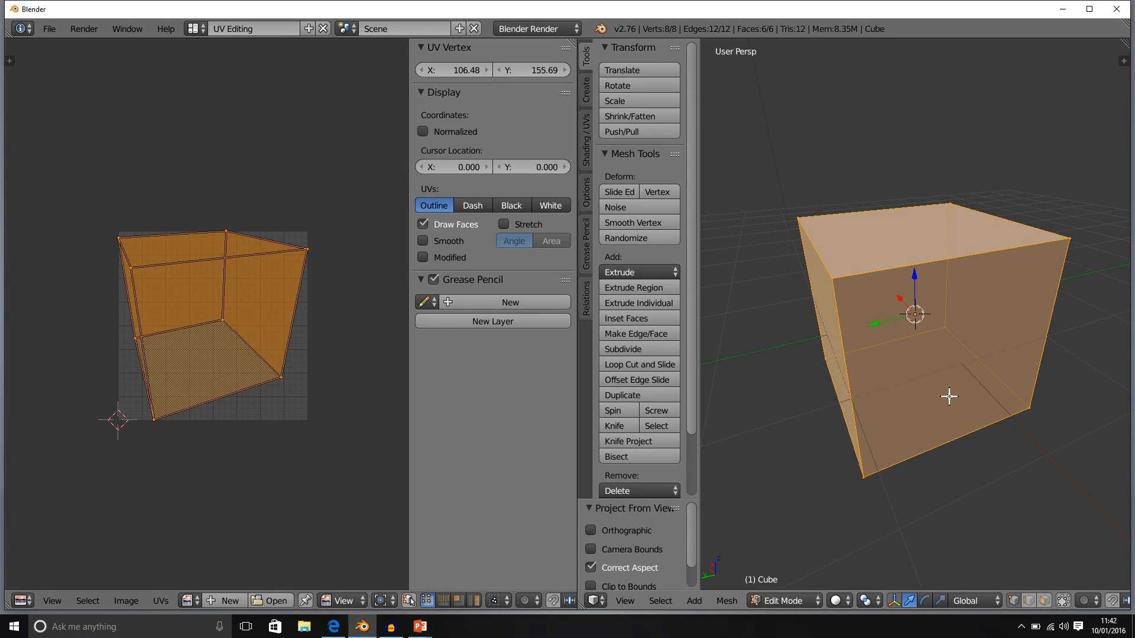
key(KP_1)
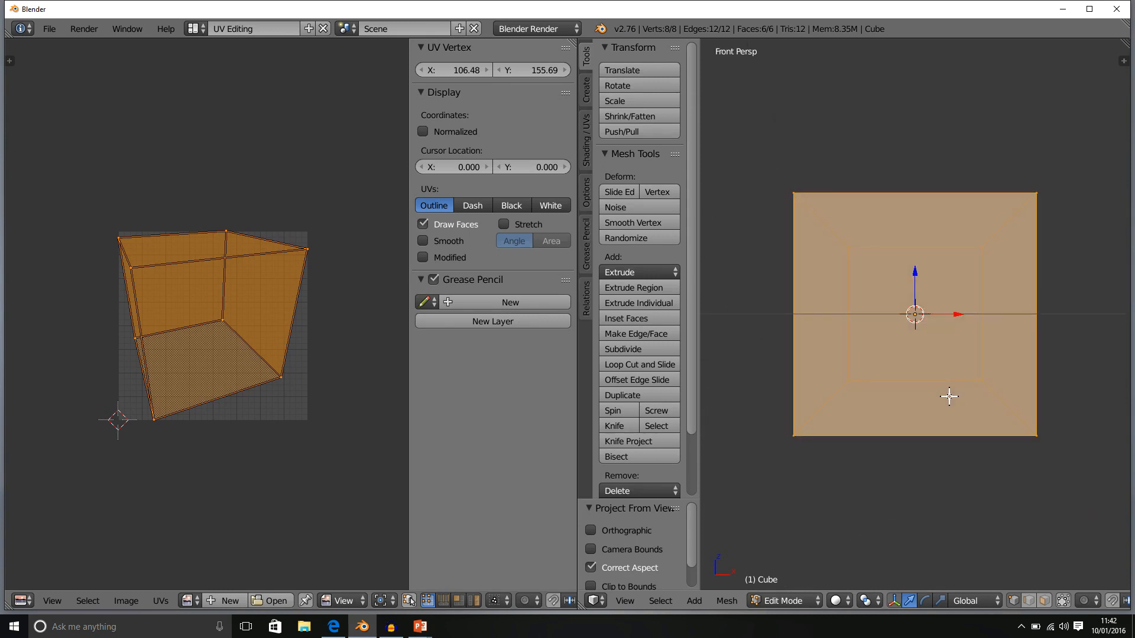
key(u)
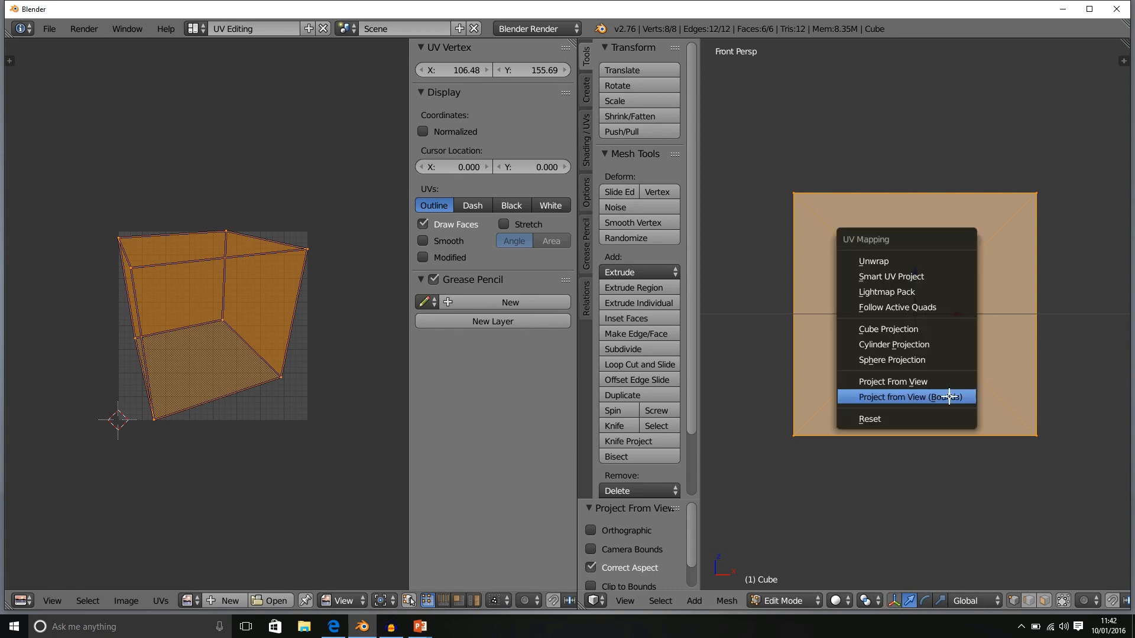
click(948, 385)
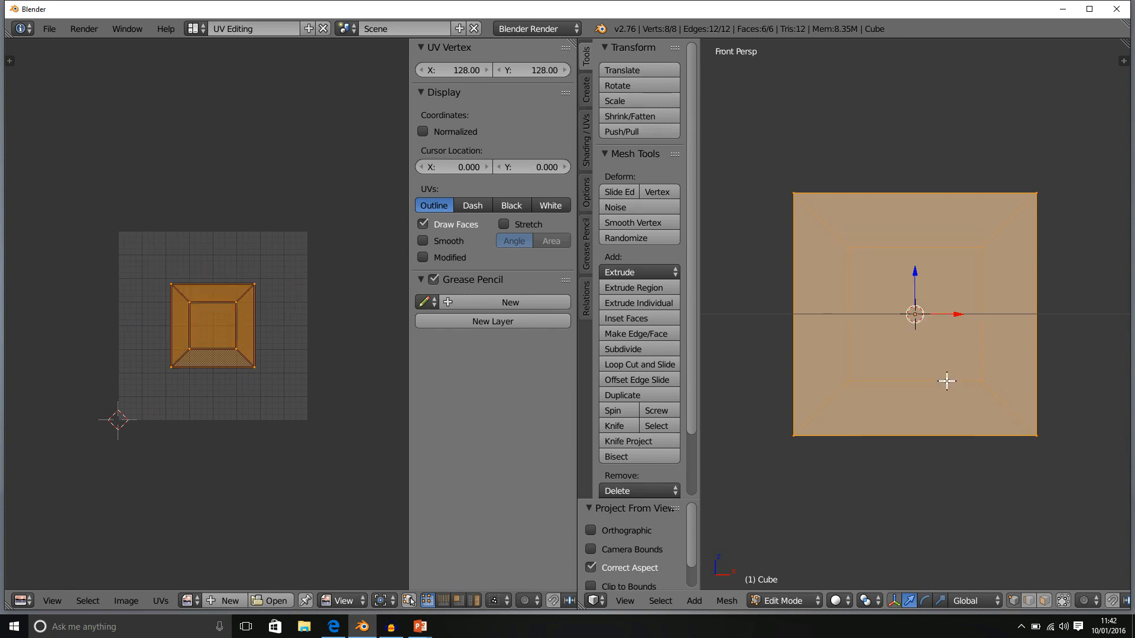
mouse_move(195, 340)
middle_down()
mouse_move(199, 360)
mouse_move(186, 346)
middle_up()
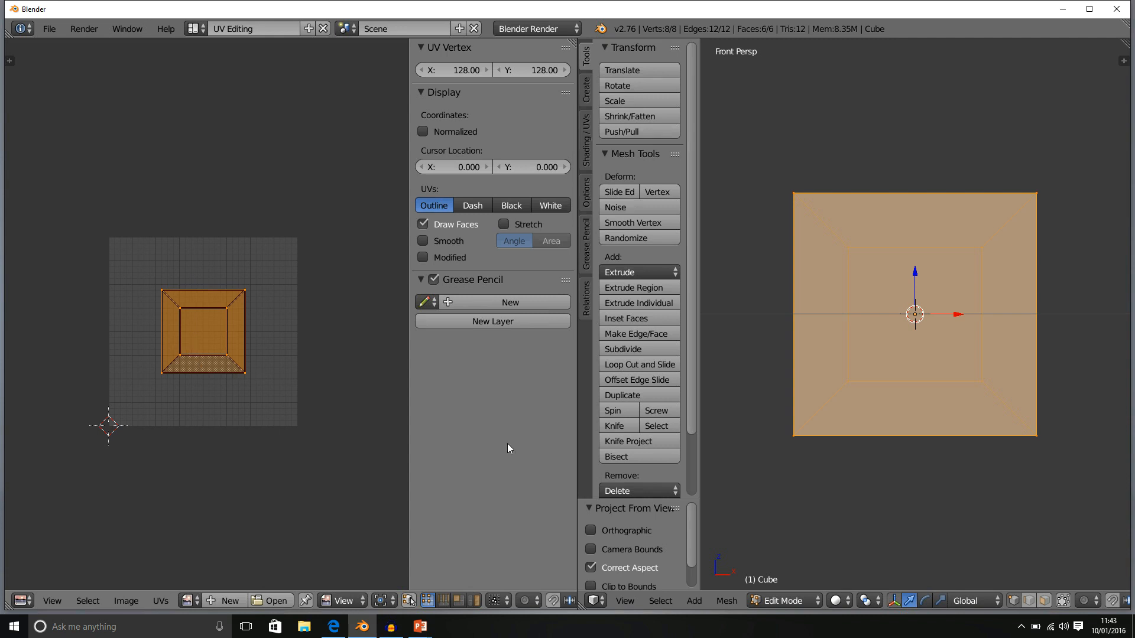
Step: Limit selection to visible geometry and repeat Project From View for the cube from the front view
click(1063, 602)
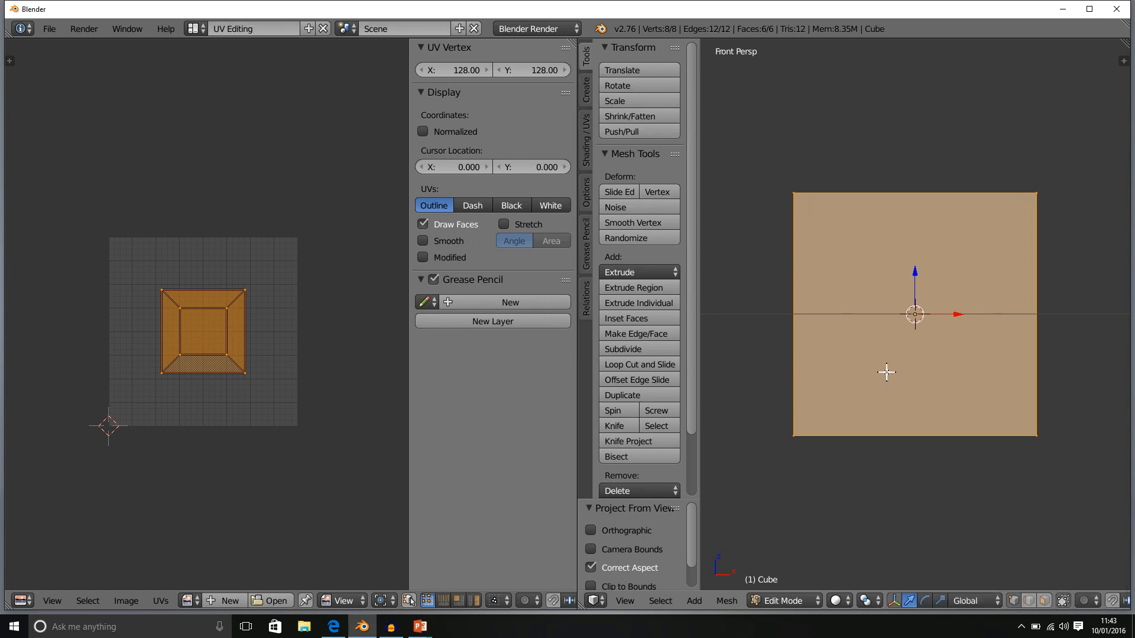
key(u)
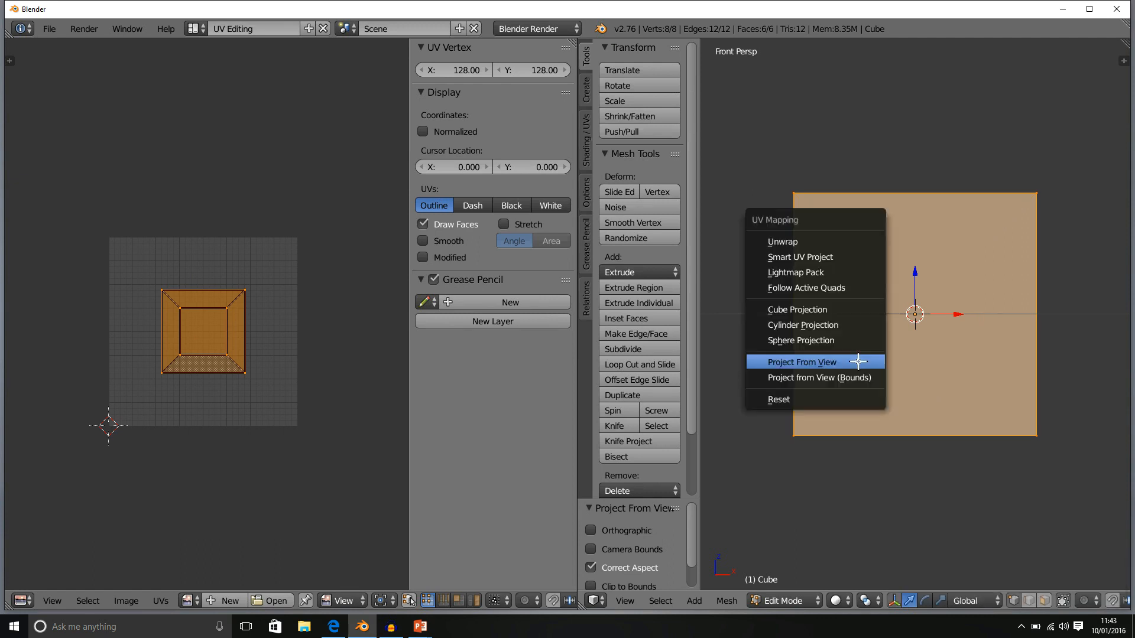
click(857, 362)
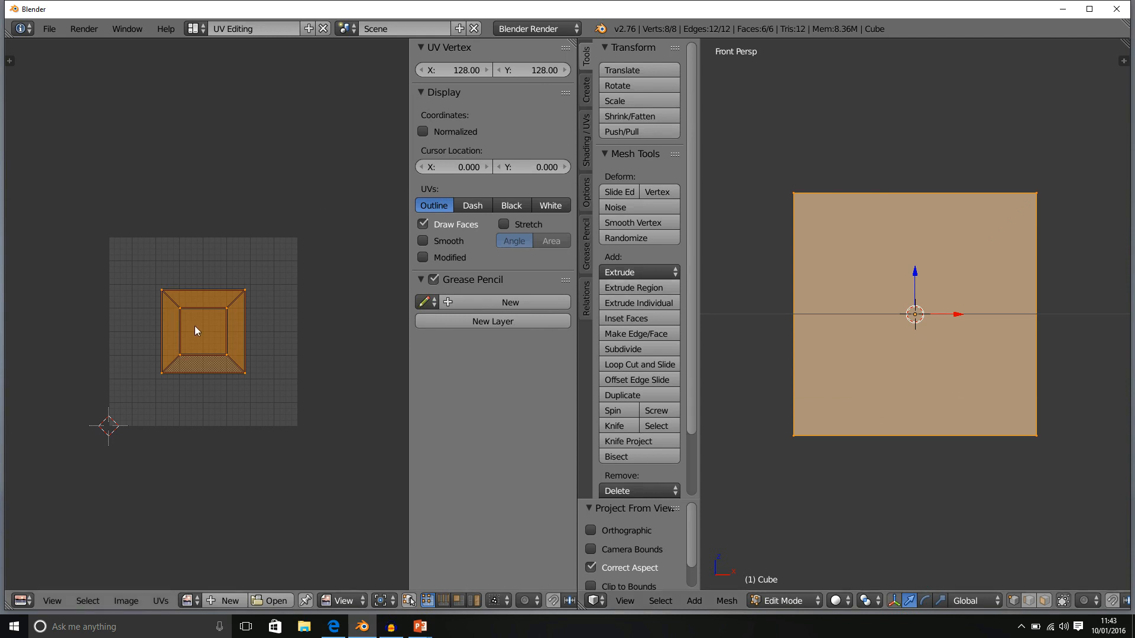
Step: Change to face selection mode and select only the cube's front face
middle_drag(936, 296, 953, 314)
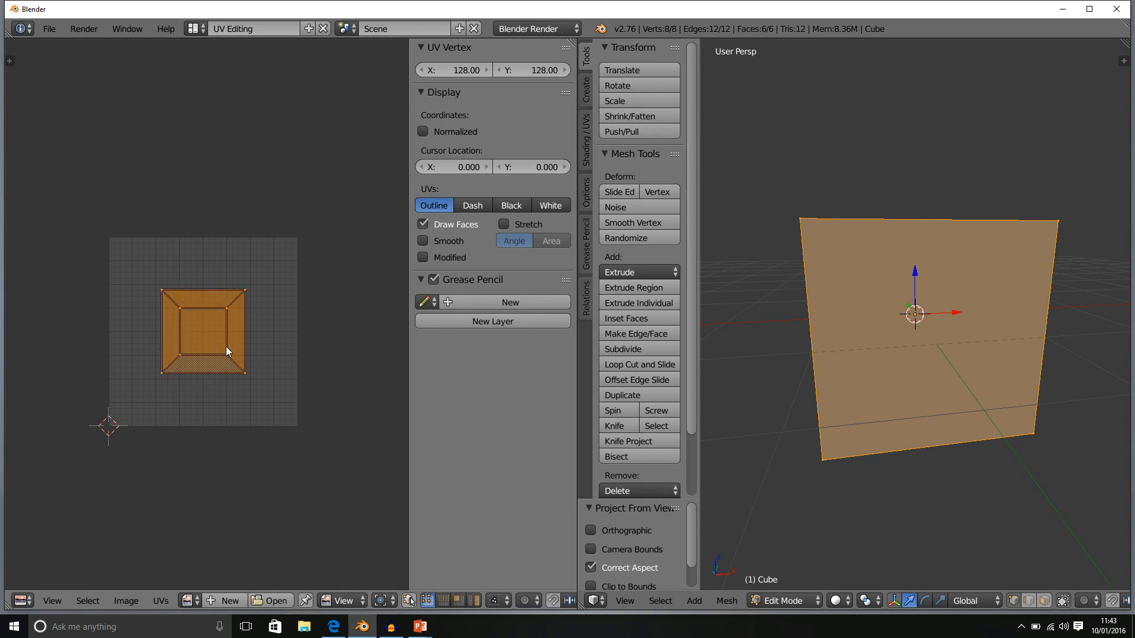
mouse_move(806, 251)
middle_down()
mouse_move(750, 303)
mouse_move(851, 331)
mouse_move(909, 240)
mouse_move(788, 253)
middle_up()
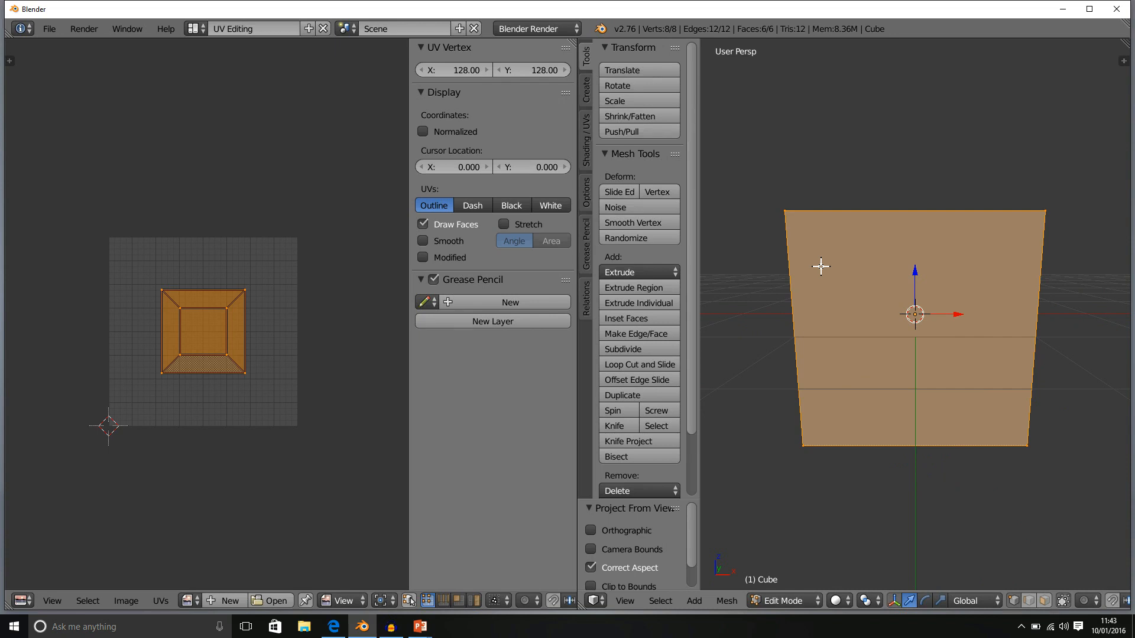
middle_drag(821, 267, 935, 393)
click(1048, 603)
right_click(965, 356)
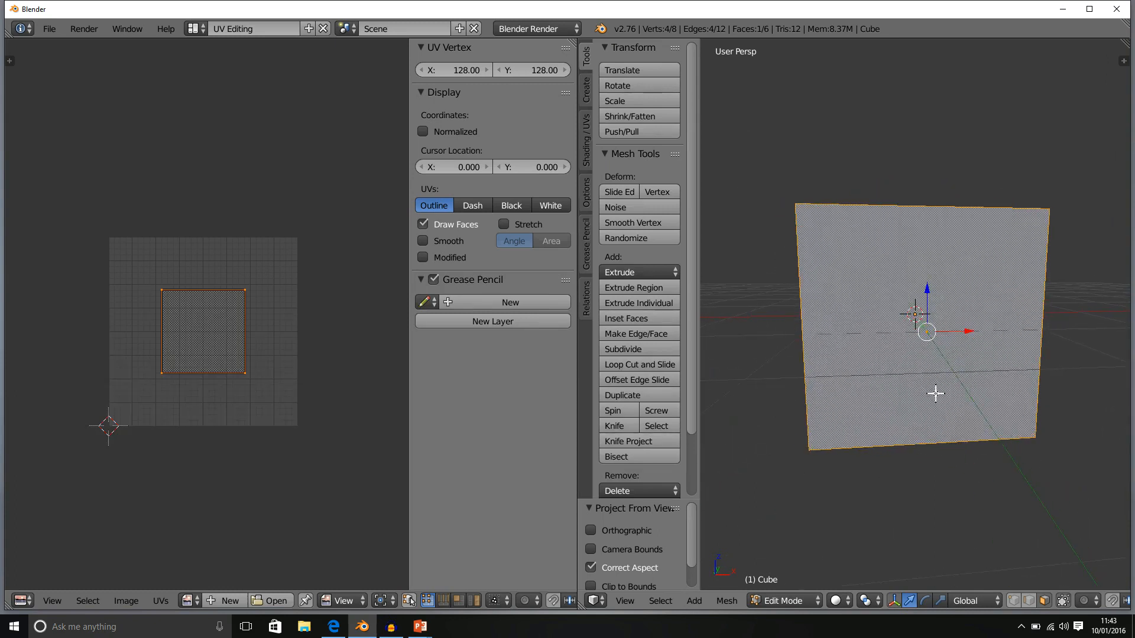
Step: Return to the front view and unwrap the selected front face with Unwrap
key(KP_1)
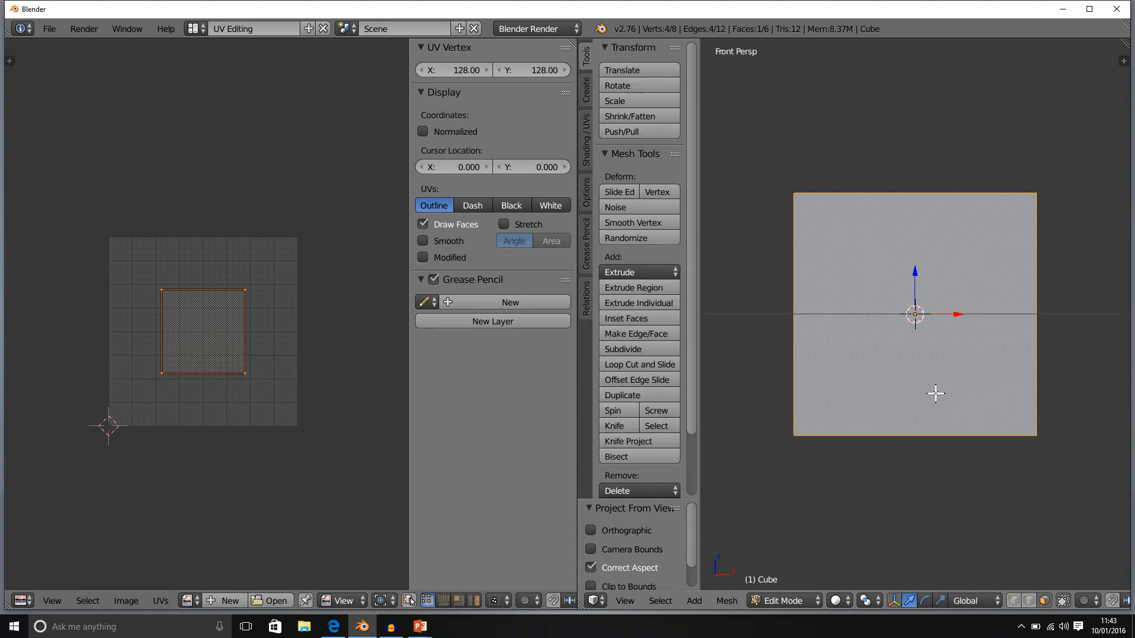
key(u)
click(936, 393)
key(u)
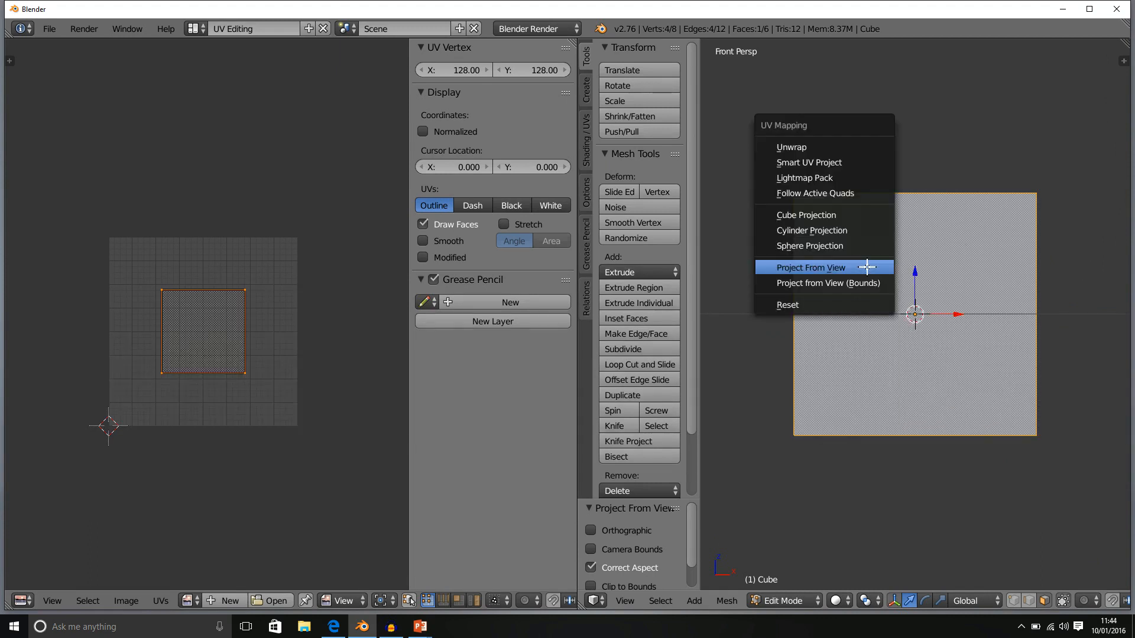
click(843, 151)
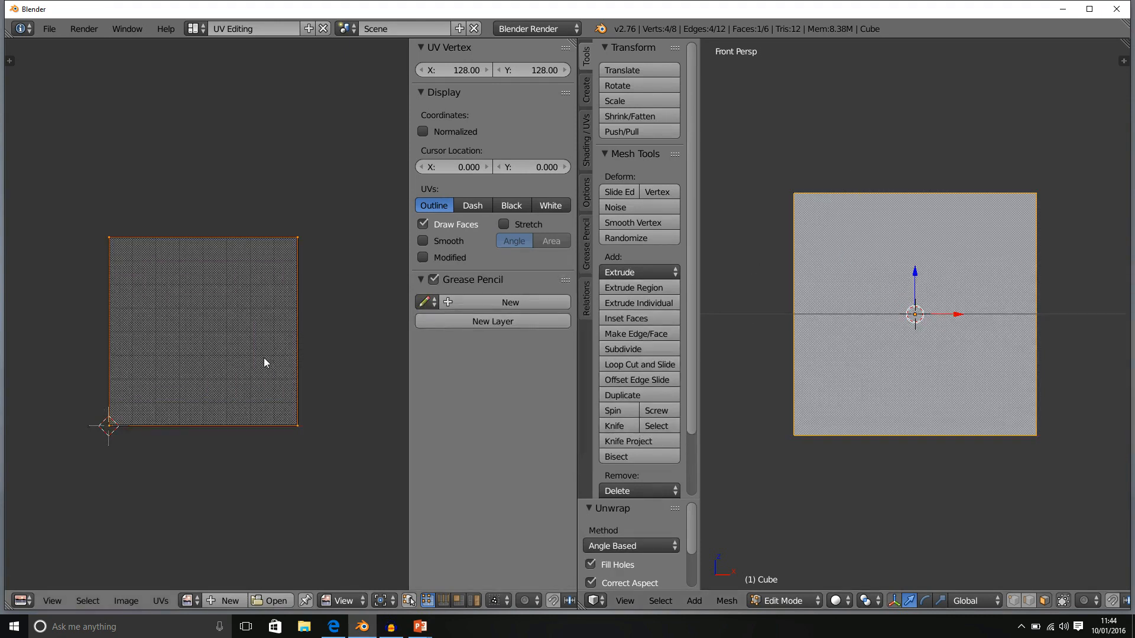
Step: Move the upper-right UV vertex of the front face slightly outward, by about 0.003 in X and Y
right_click(297, 237)
key(g)
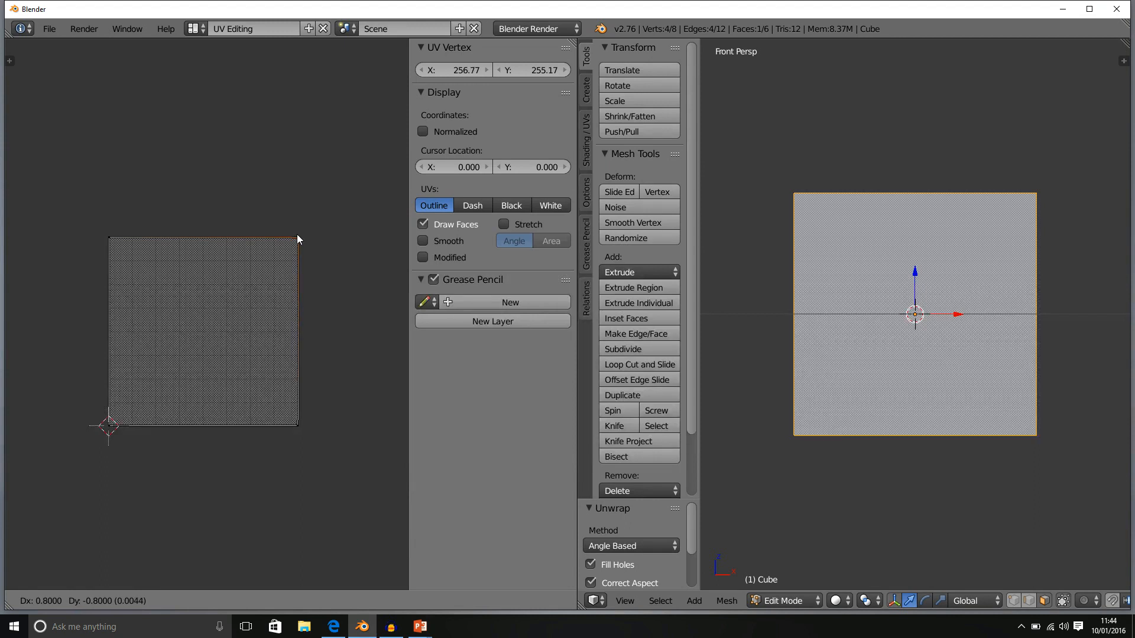
click(297, 234)
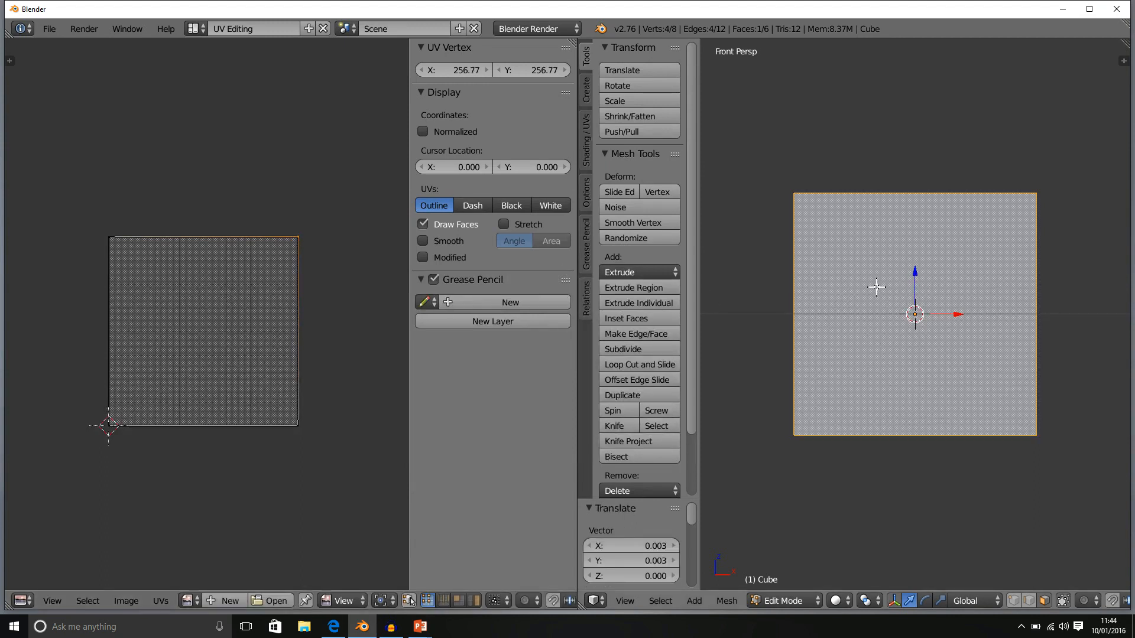
key(Tab)
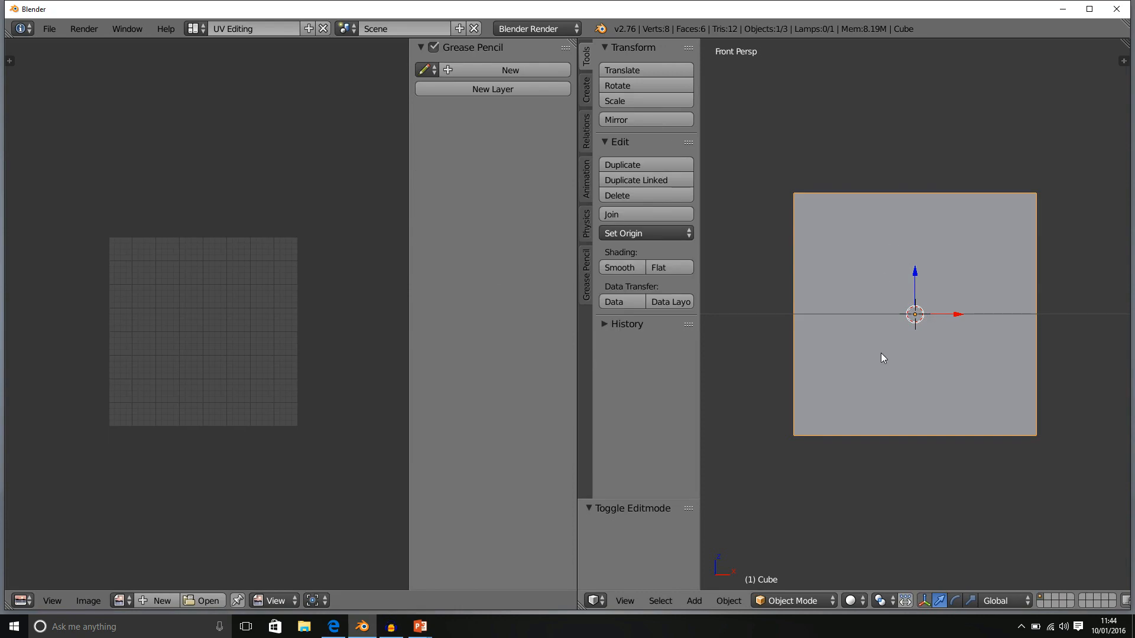
key(Tab)
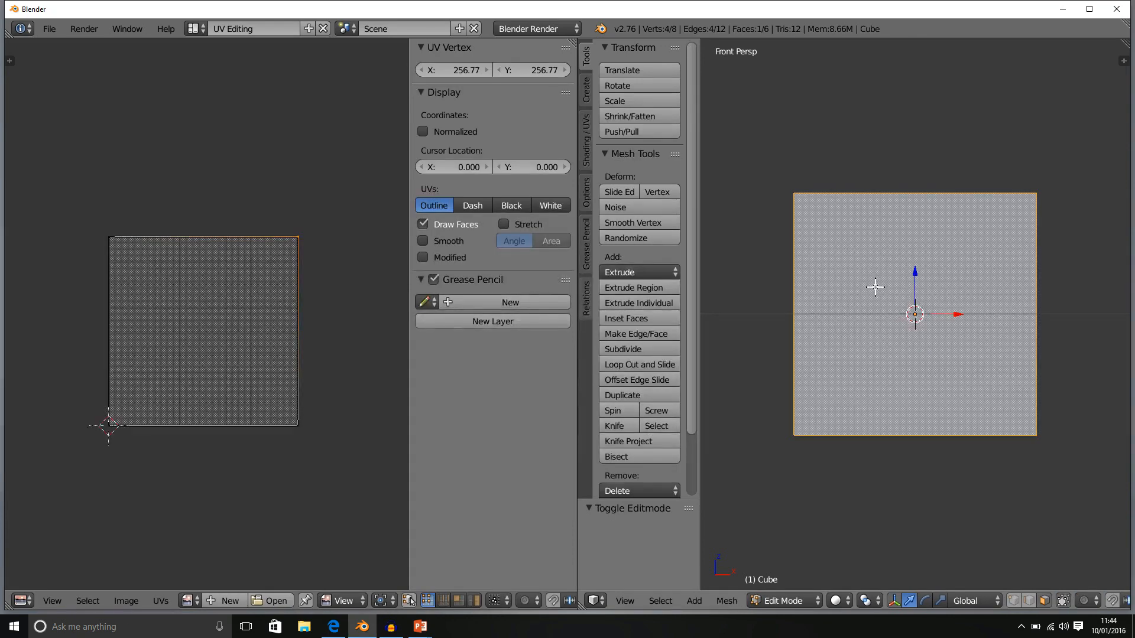
key(Tab)
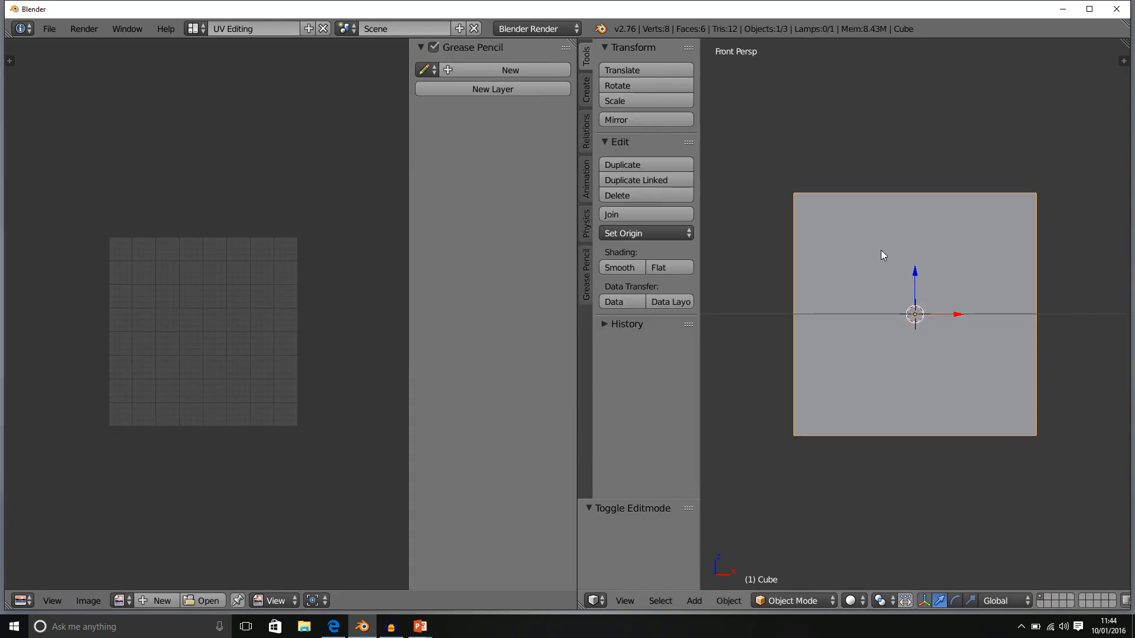
key(Tab)
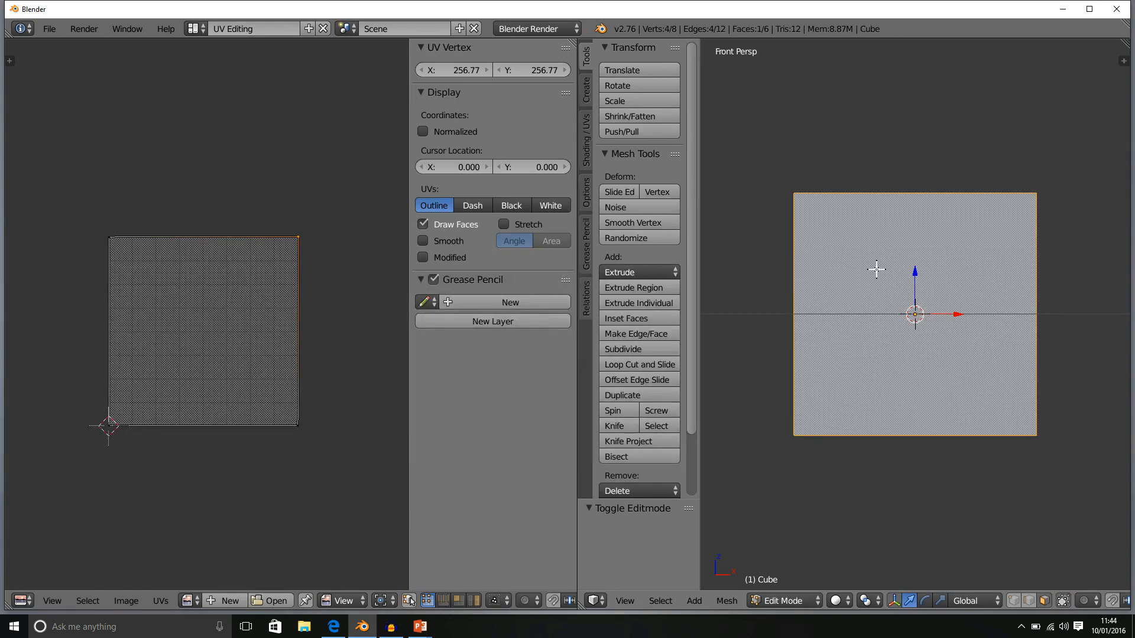
Step: Subdivide the cube's front face with 2 cuts
key(w)
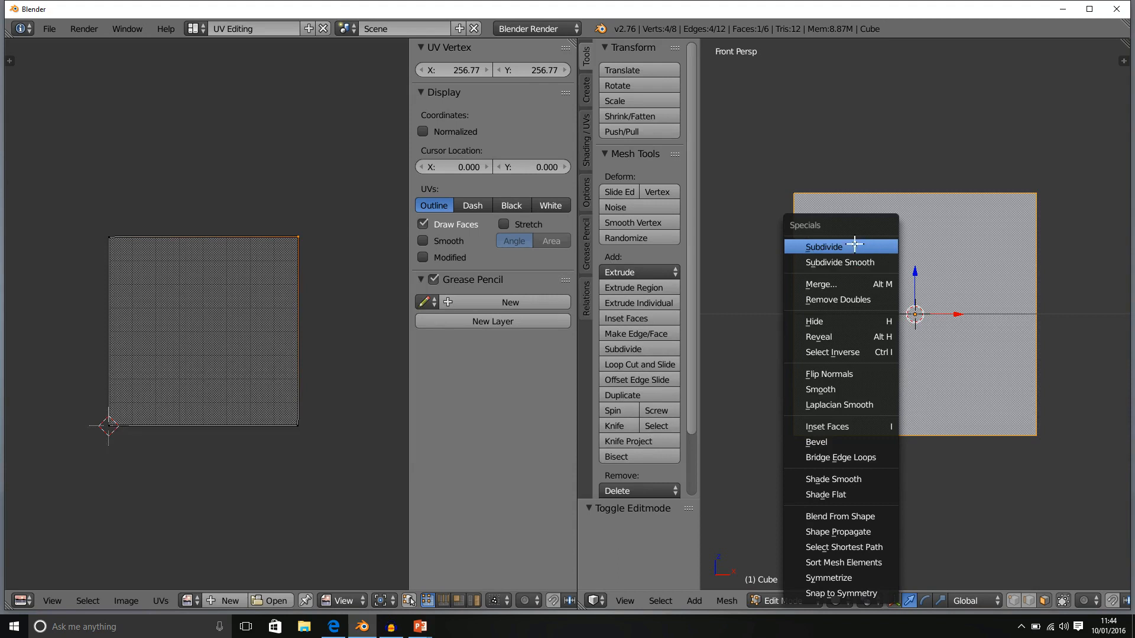
click(854, 247)
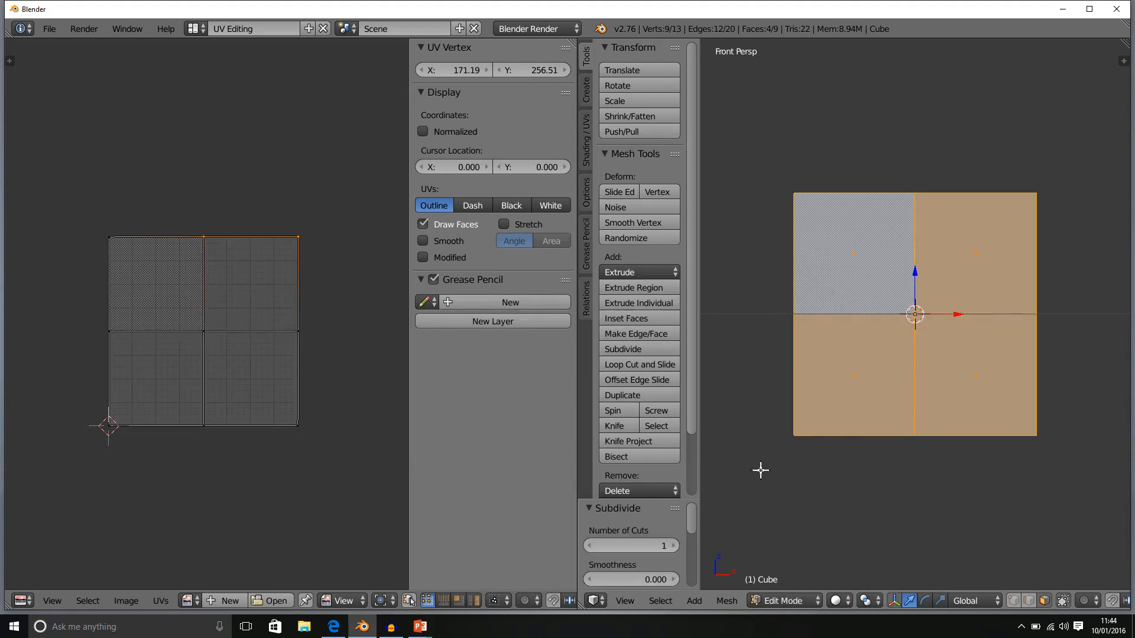
click(674, 547)
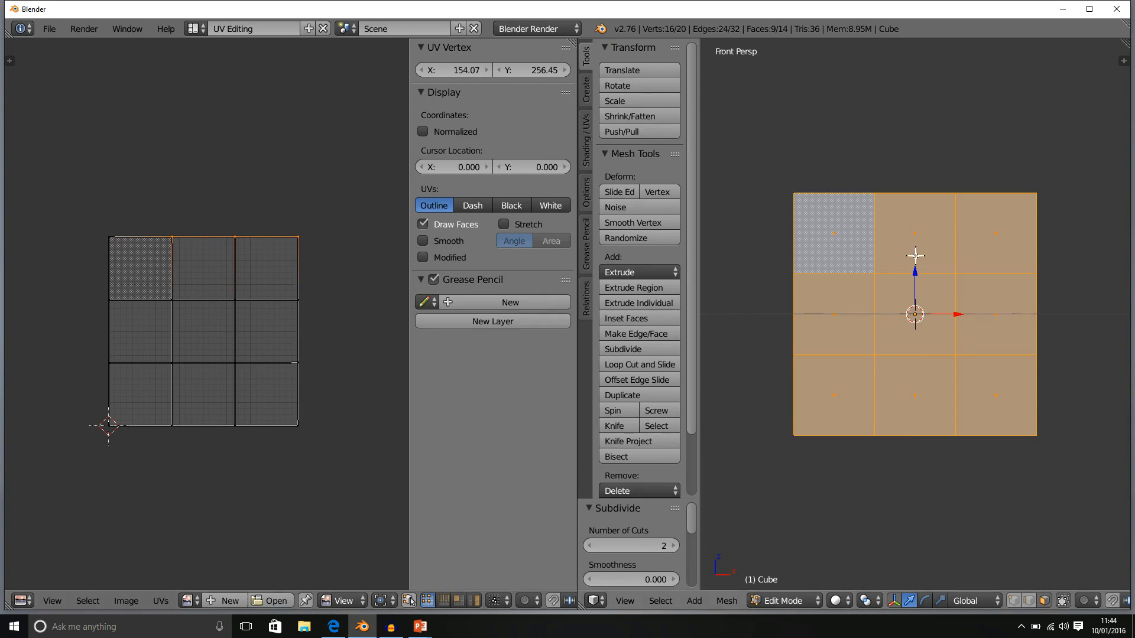
Step: Select individual vertices of the front face's subdivided UV grid in turn and examine the matching faces on the cube
right_click(165, 343)
right_click(227, 342)
right_click(293, 370)
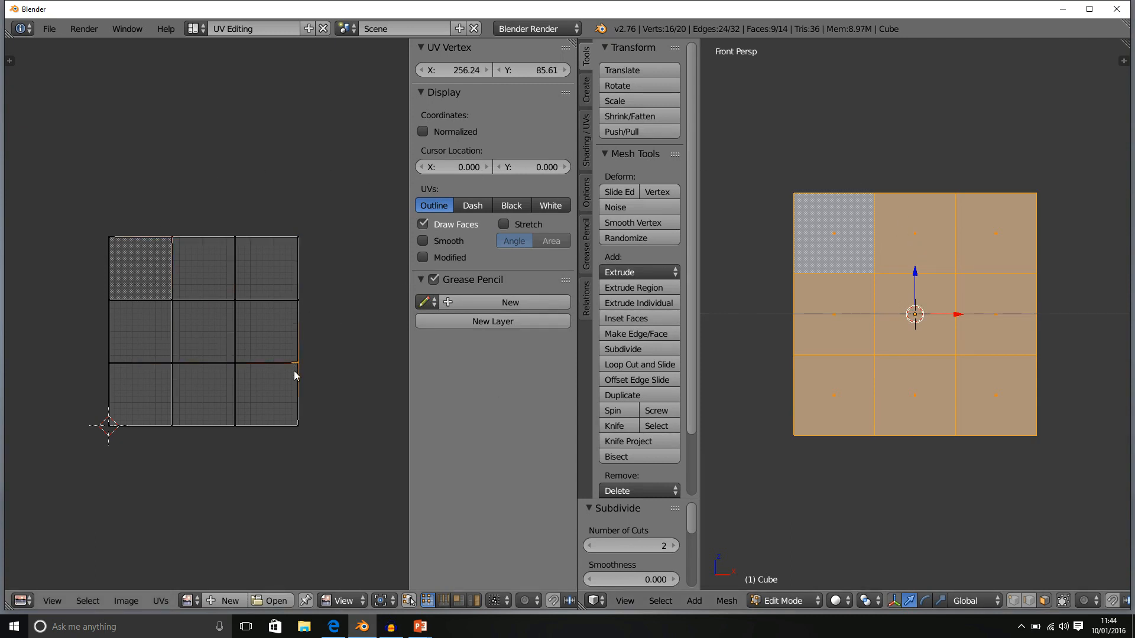
right_click(295, 422)
right_click(249, 424)
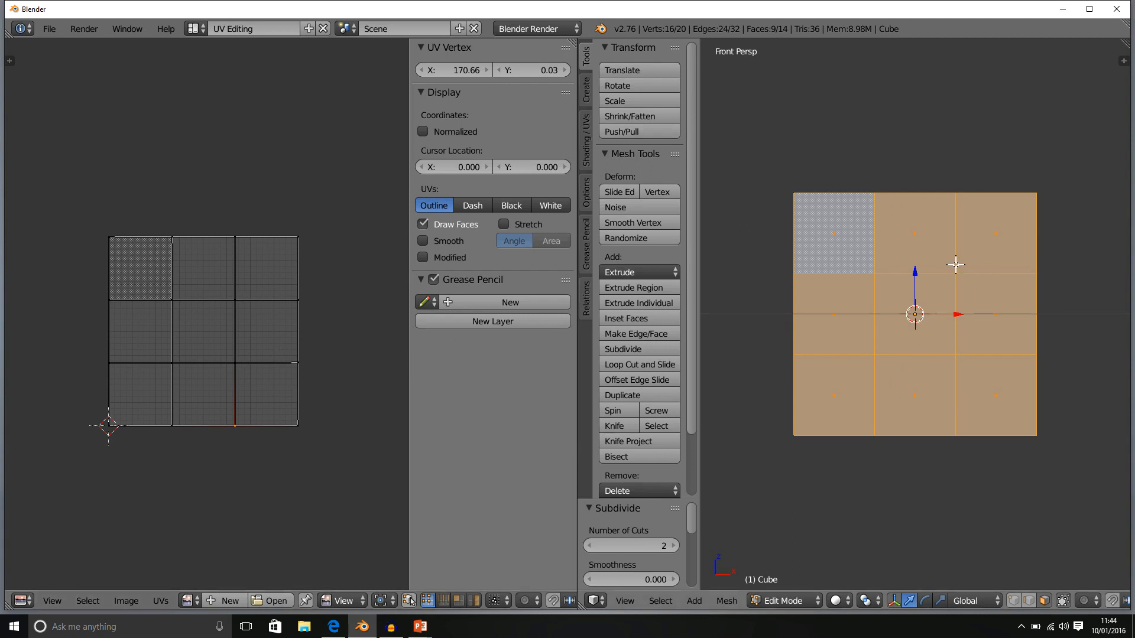
middle_drag(956, 263, 920, 303)
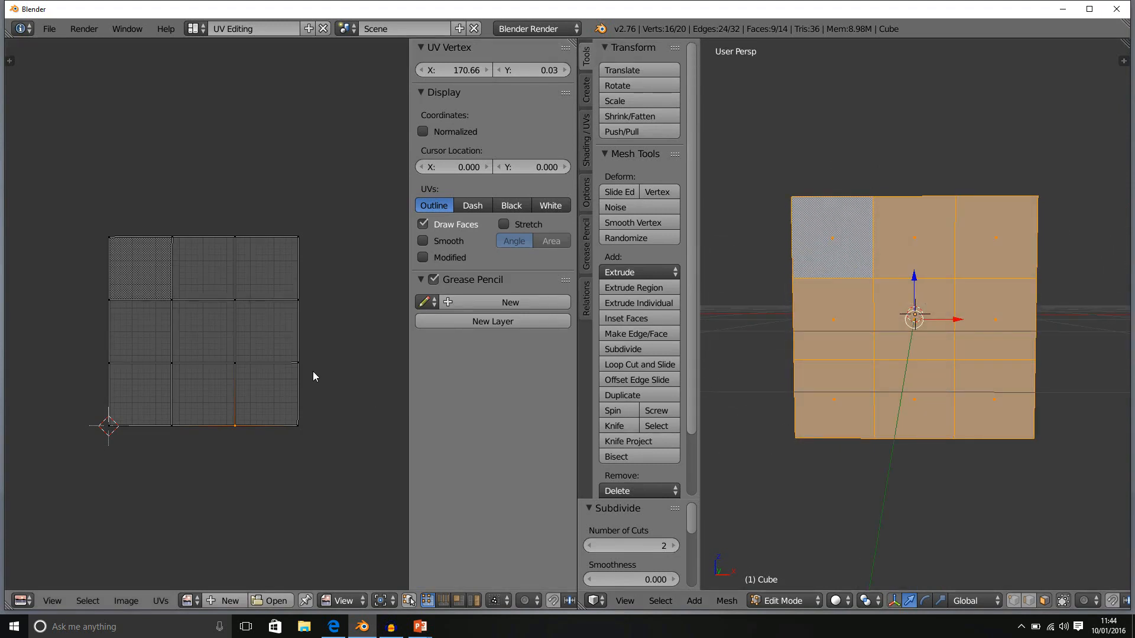